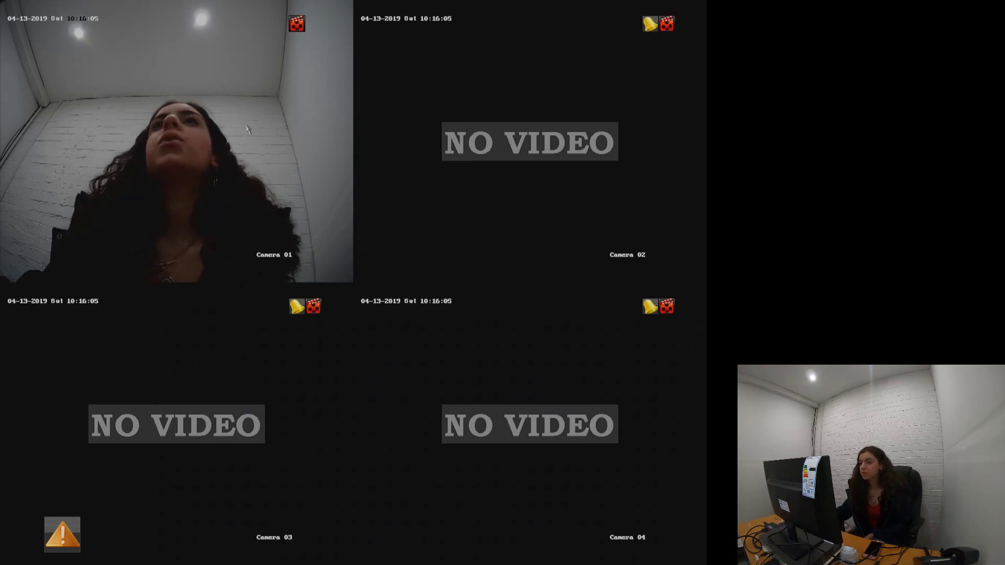
Open Playback from the main menu and select Cameras 01–04
right_click(270, 172)
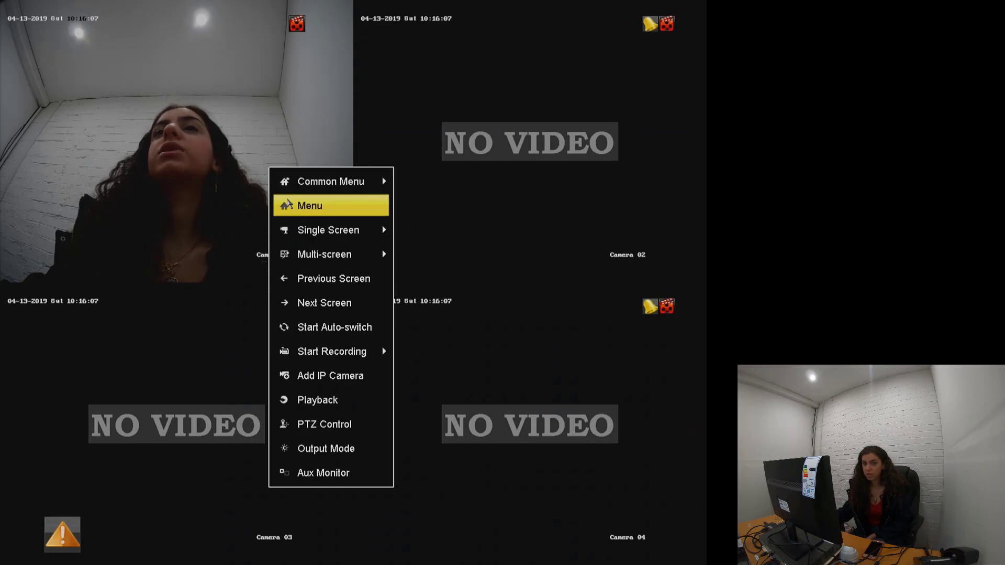
left_click(309, 204)
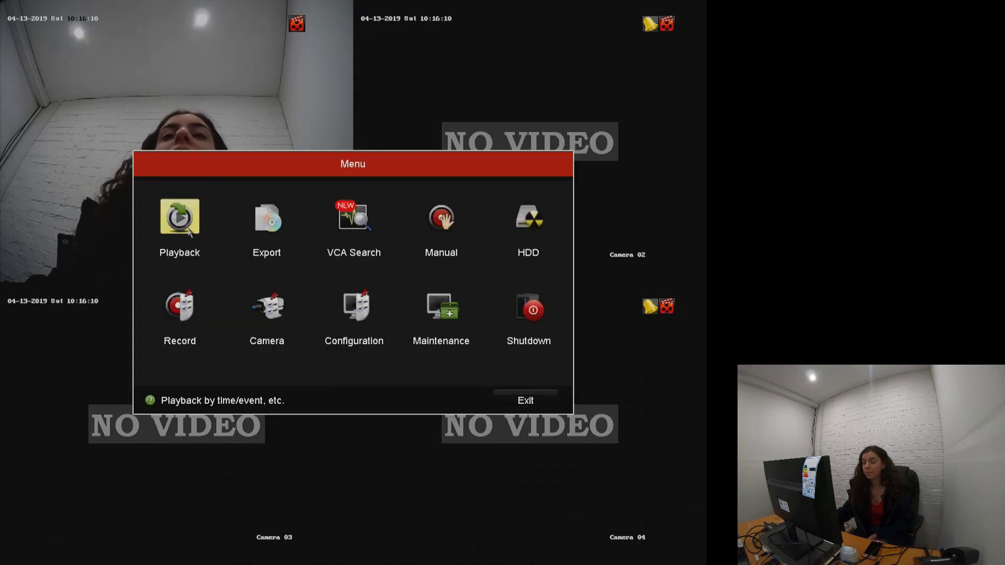
left_click(180, 217)
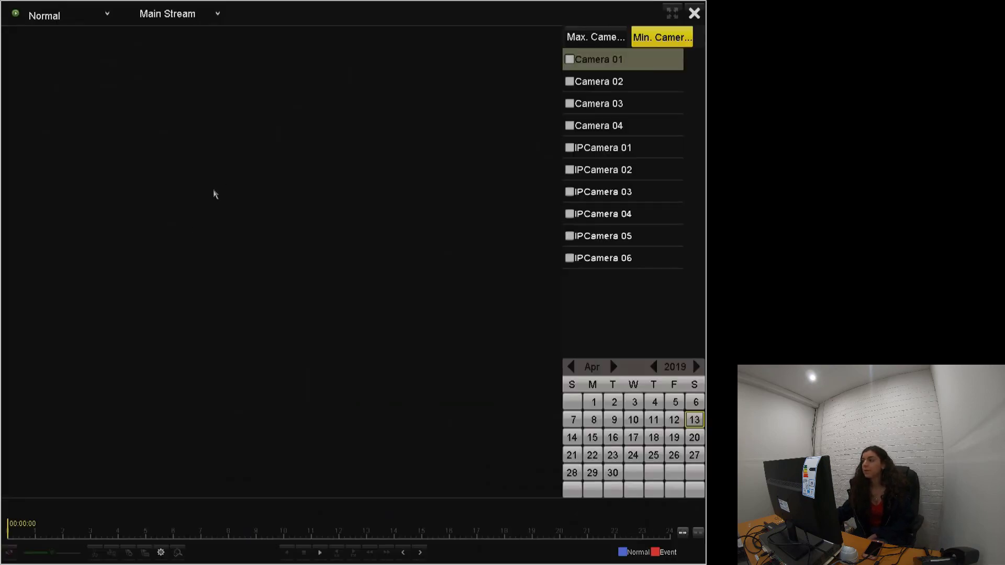
left_click(570, 60)
left_click(569, 82)
left_click(569, 103)
left_click(570, 126)
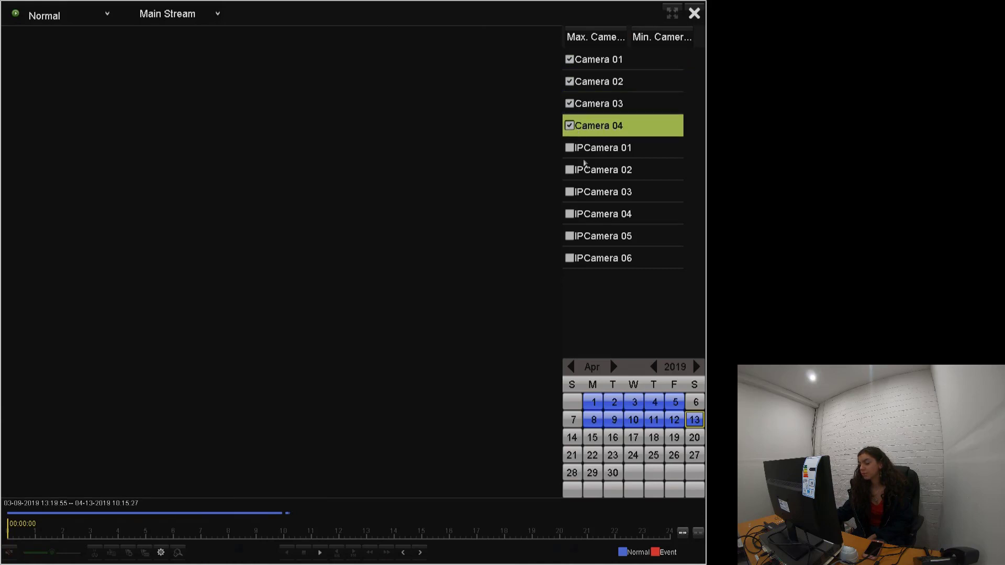
Play the April 13 recordings, jump to 01:38:24, then close Playback
left_click(320, 552)
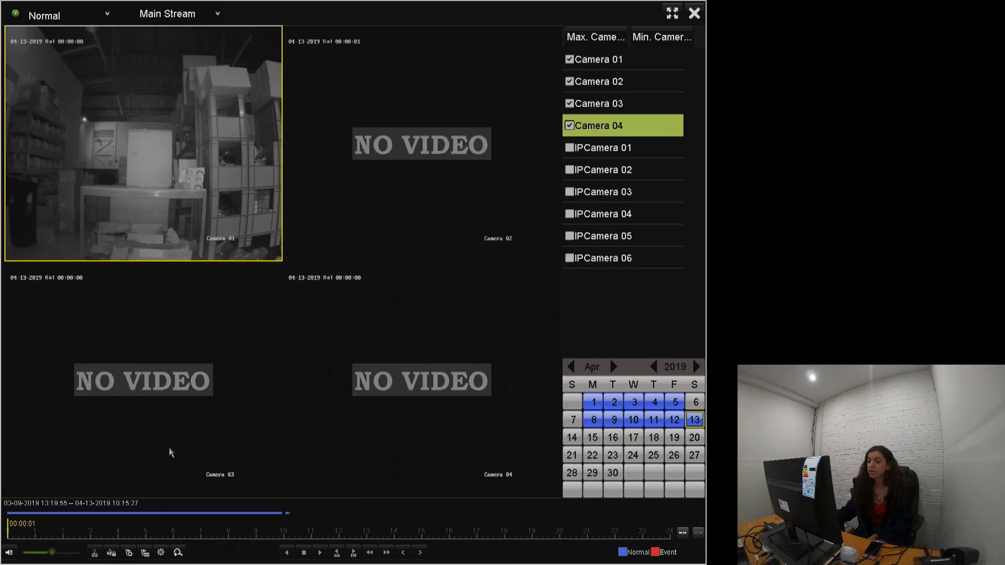
left_click(54, 536)
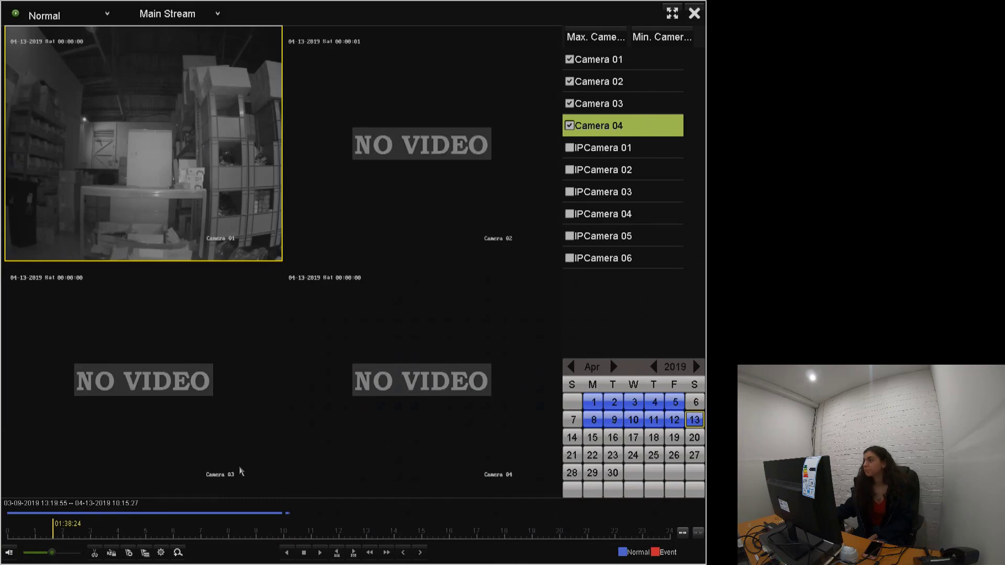
left_click(702, 17)
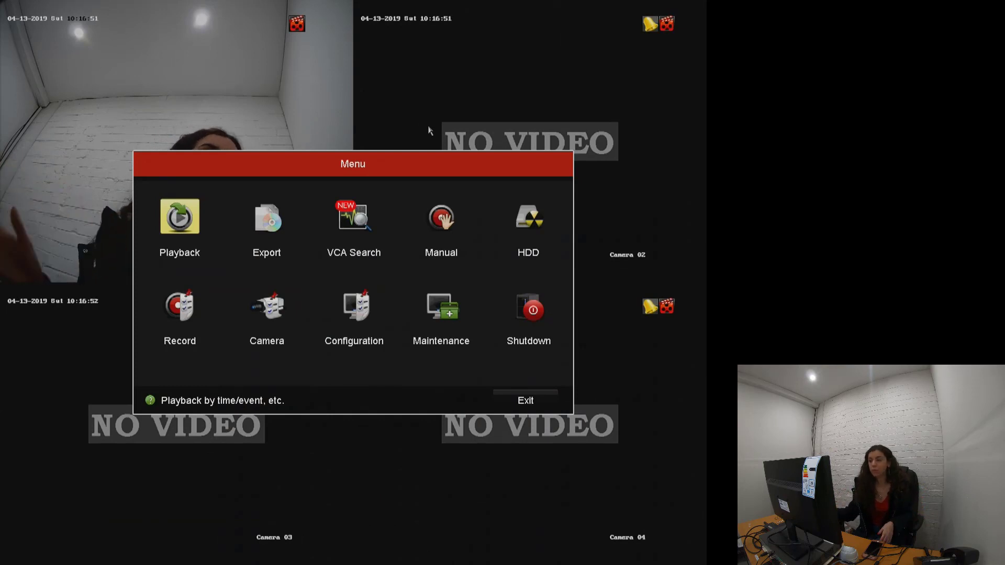
Reopen the main menu and open the Export recording search
right_click(289, 217)
left_click(314, 157)
right_click(314, 141)
left_click(335, 174)
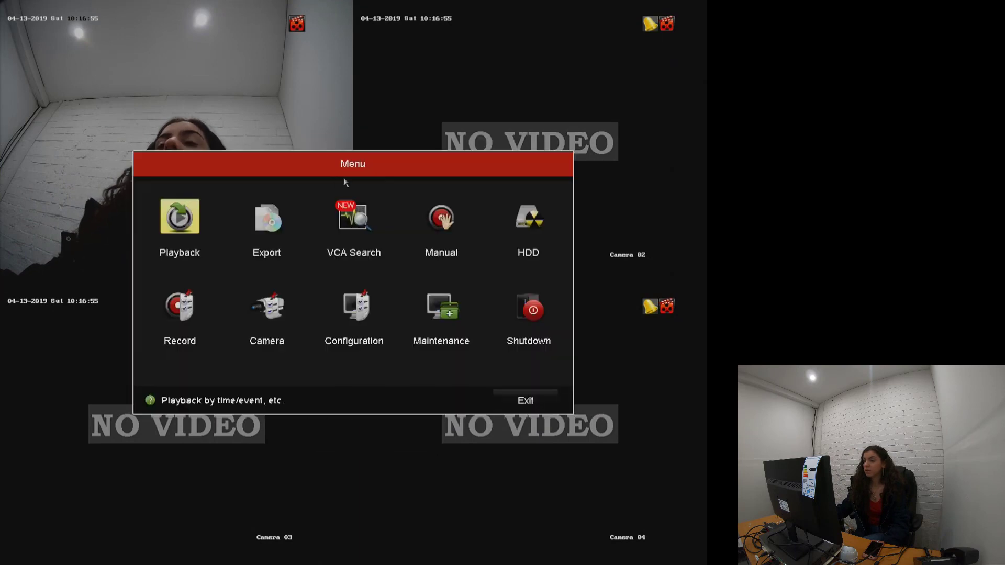
left_click(285, 211)
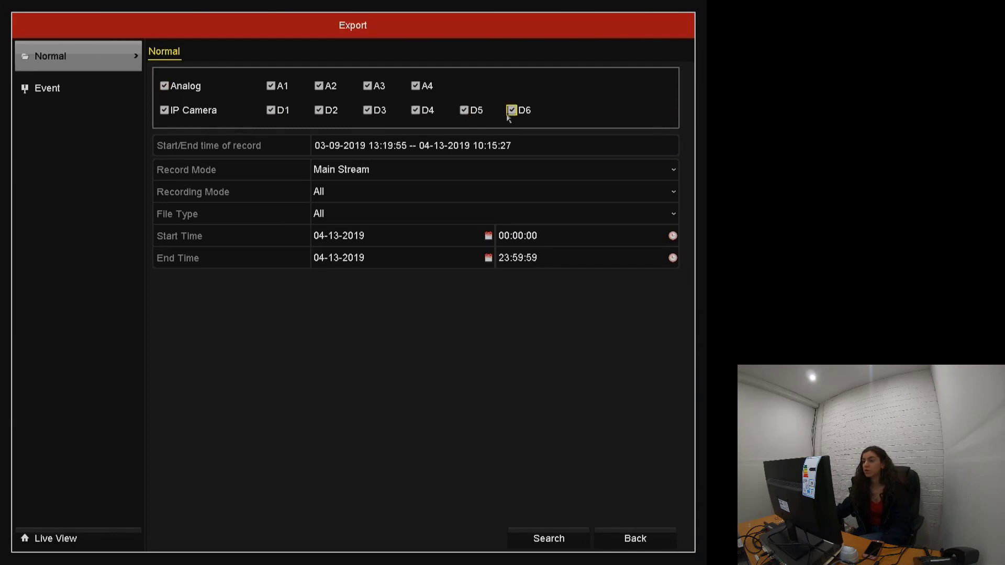
Search Main Stream recordings for 04-13-2019 with recording mode All
left_click(383, 233)
left_click(383, 232)
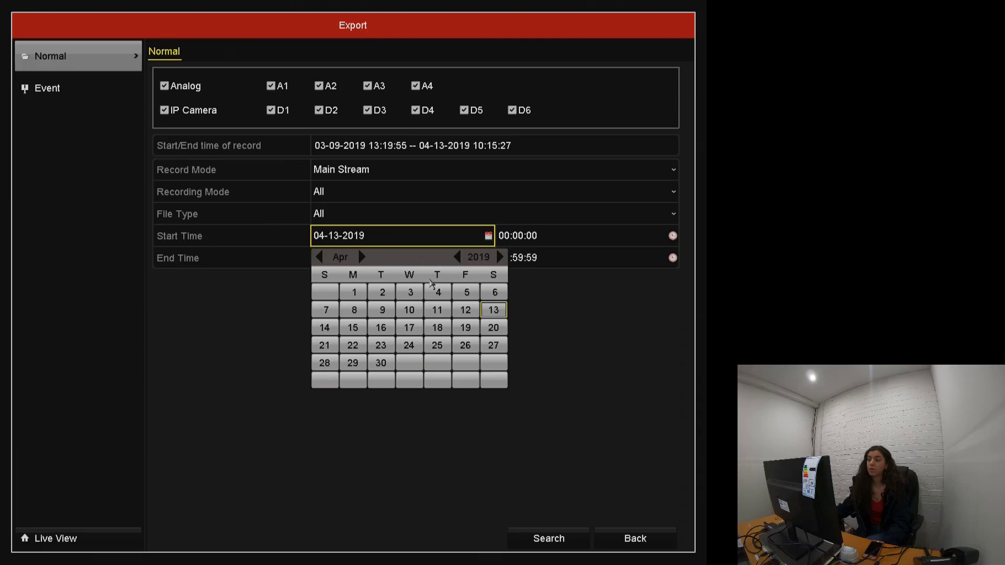
left_click(461, 231)
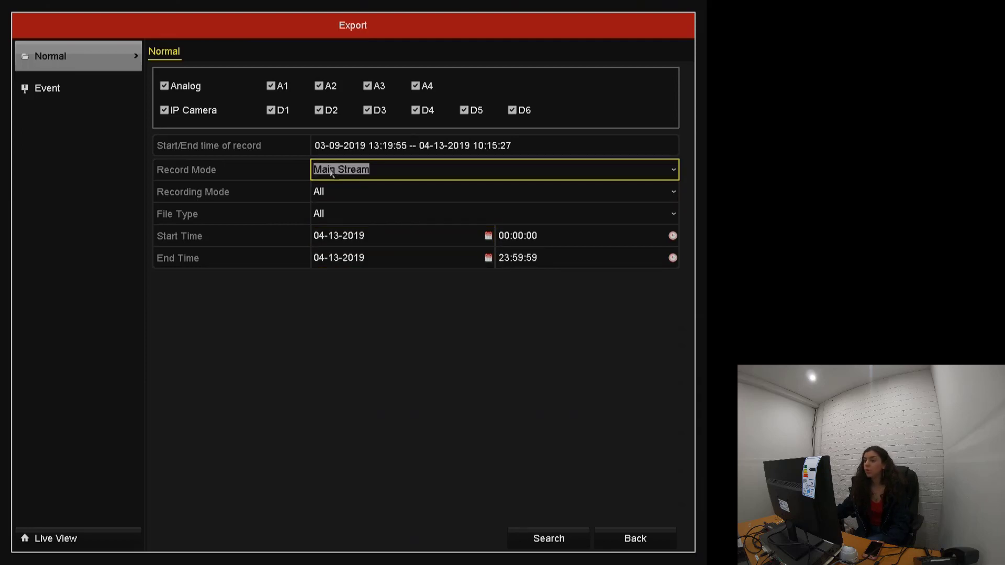
left_click(335, 192)
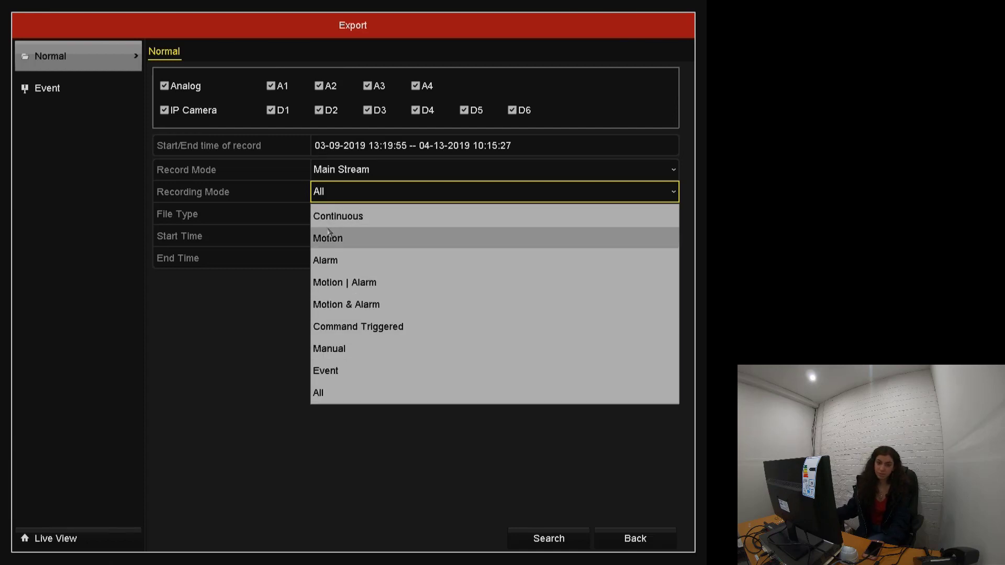
left_click(277, 287)
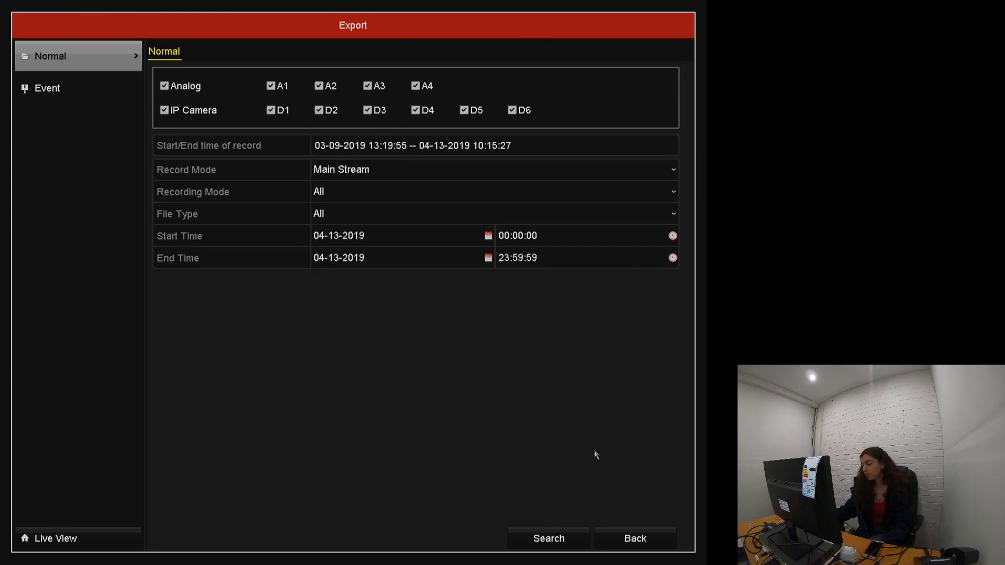
left_click(545, 547)
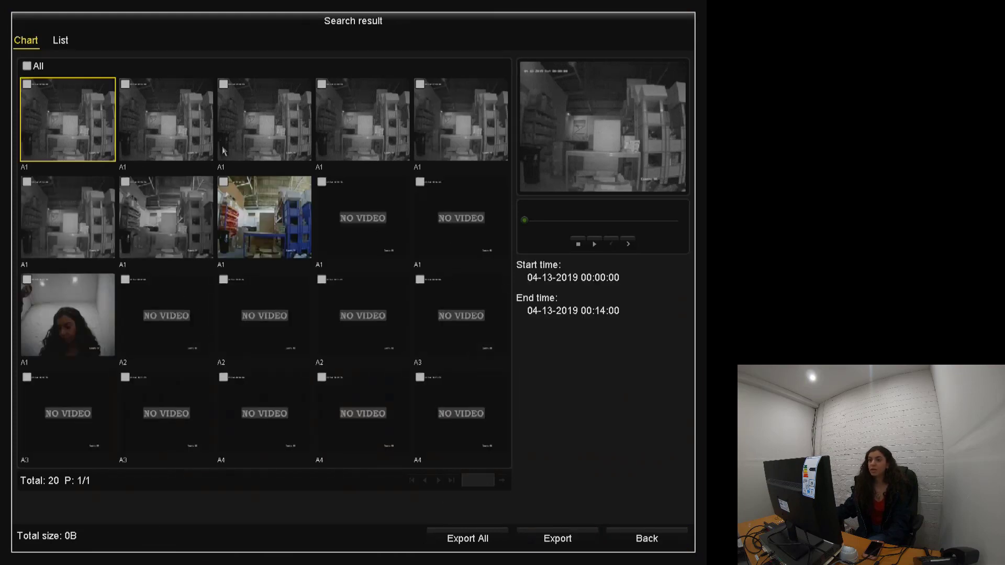
Tick the A1 clip 06:28:56–08:05:35 after playing and pausing its preview, then choose Export
left_click(173, 212)
left_click(125, 182)
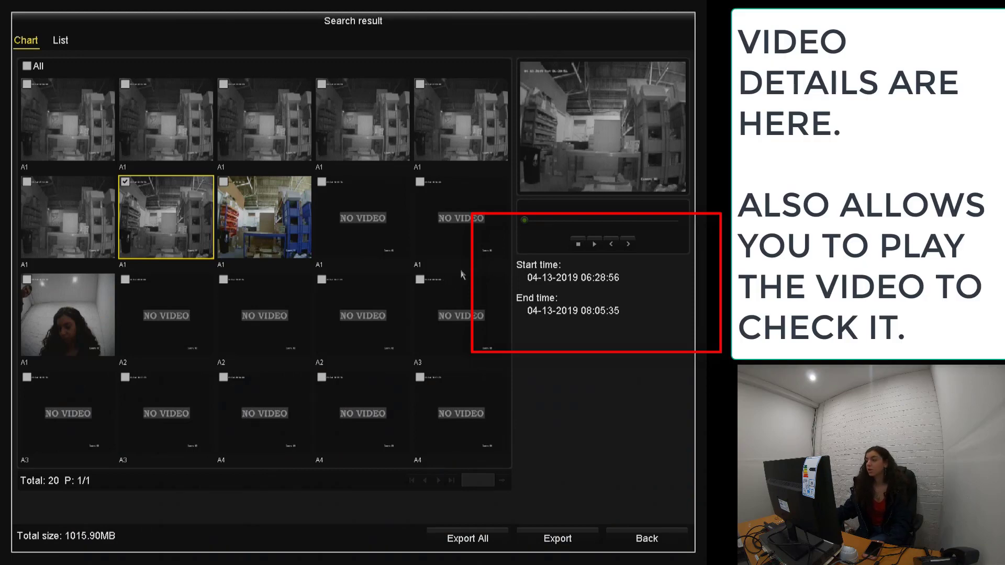
left_click(595, 244)
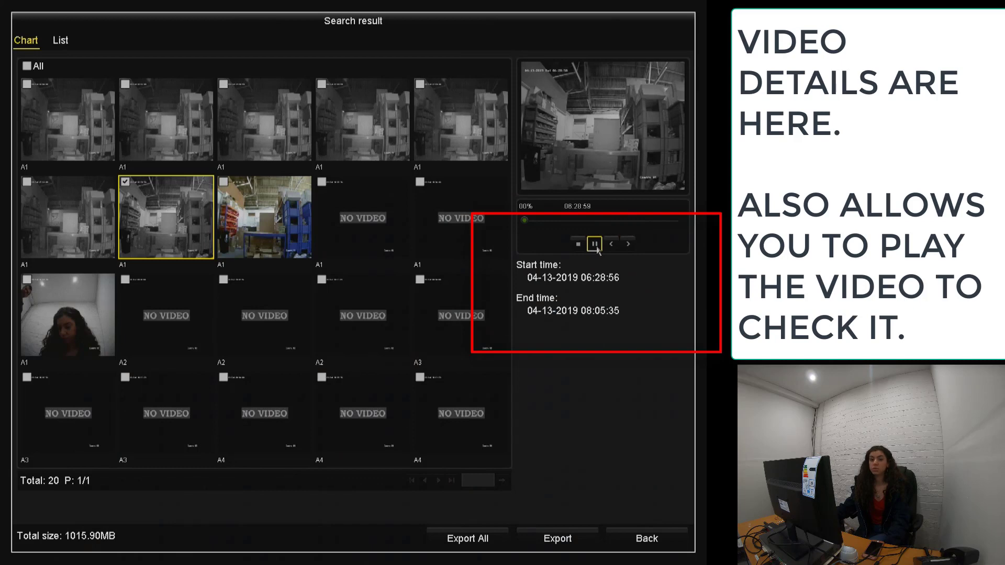
left_click(594, 244)
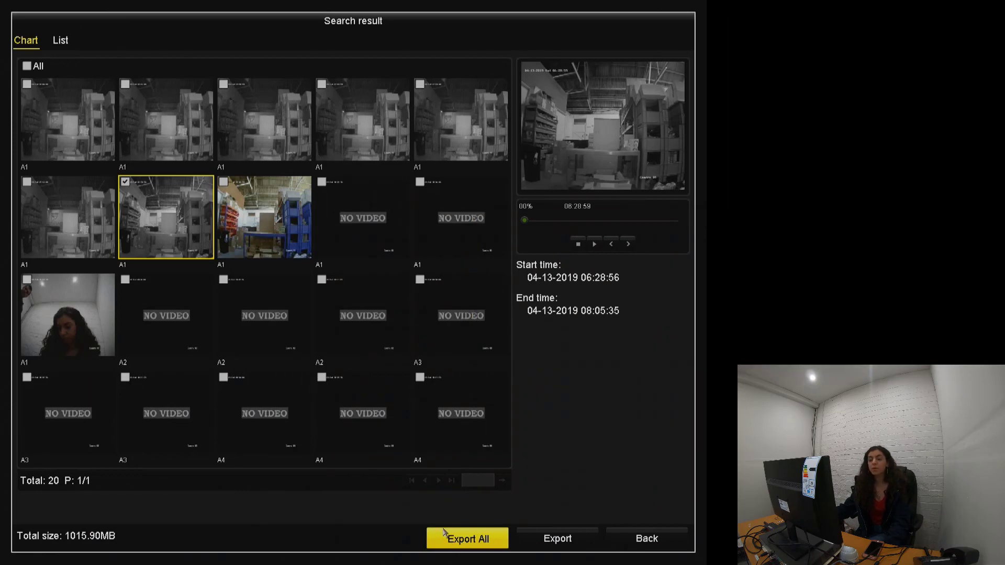
left_click(435, 531)
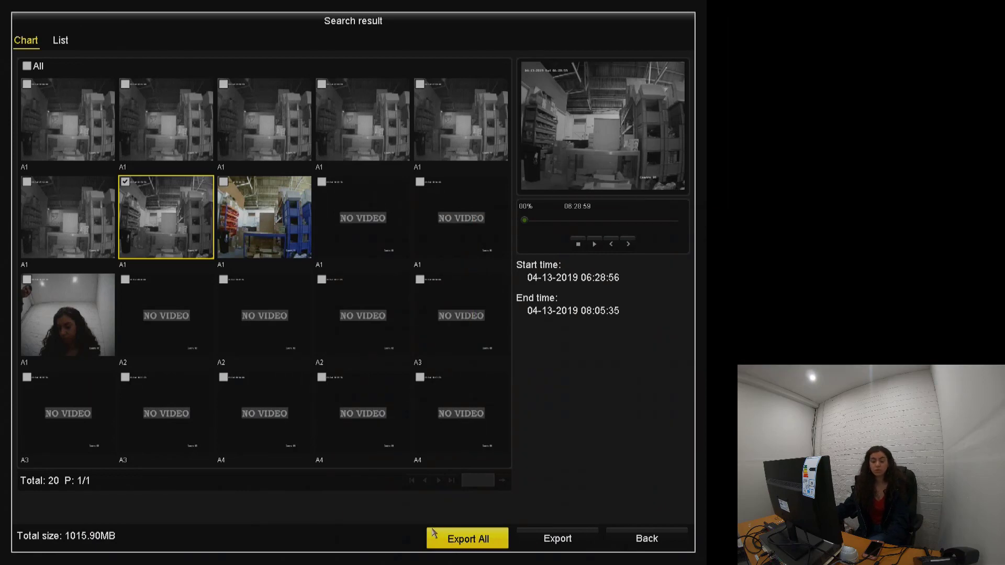
Choose USB Flash Disk 1-1 as the export destination device
left_click(558, 539)
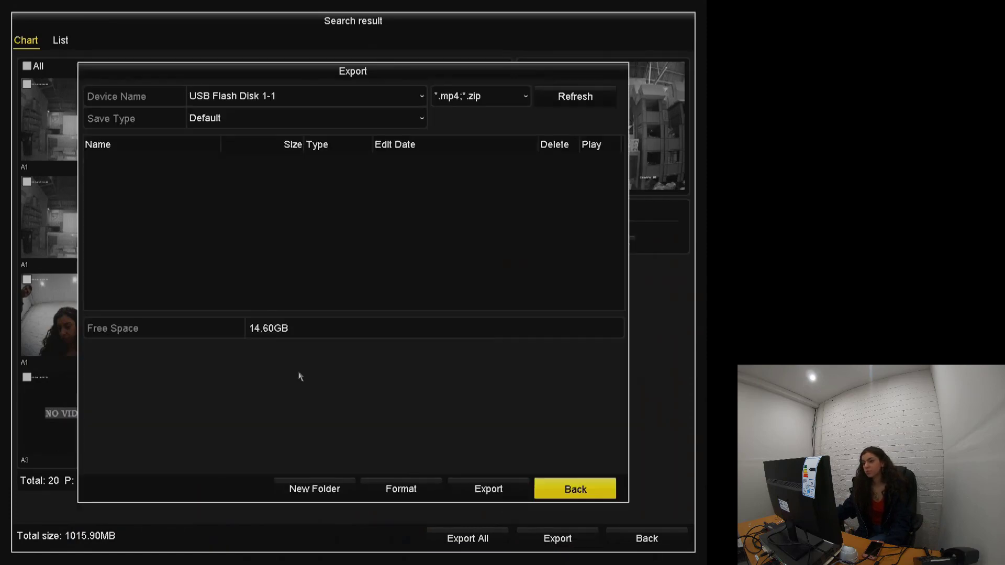
left_click(244, 91)
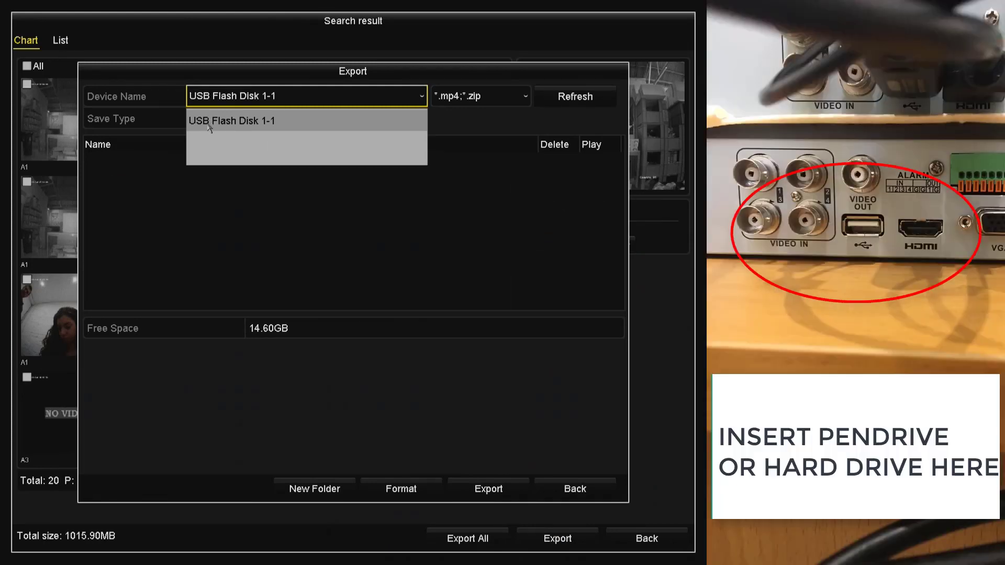
left_click(325, 127)
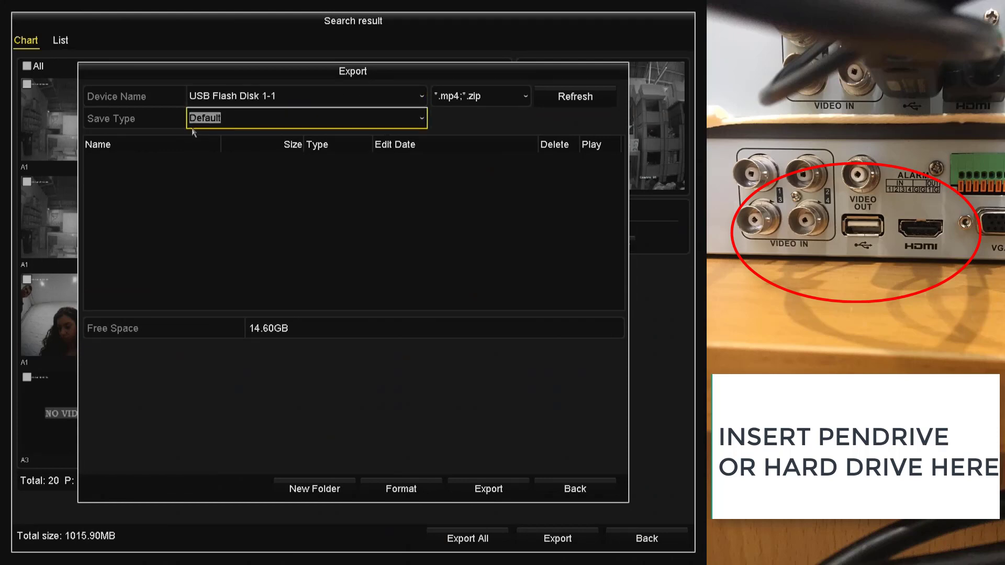
Format USB Flash Disk 1-1 as FAT32 (Default) and confirm erasing it
left_click(402, 489)
left_click(336, 268)
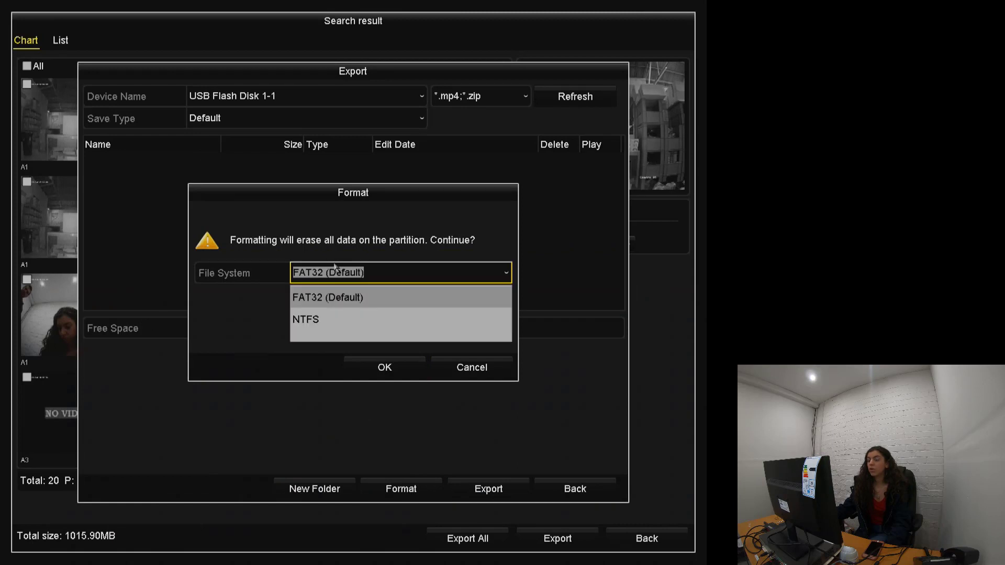
left_click(302, 299)
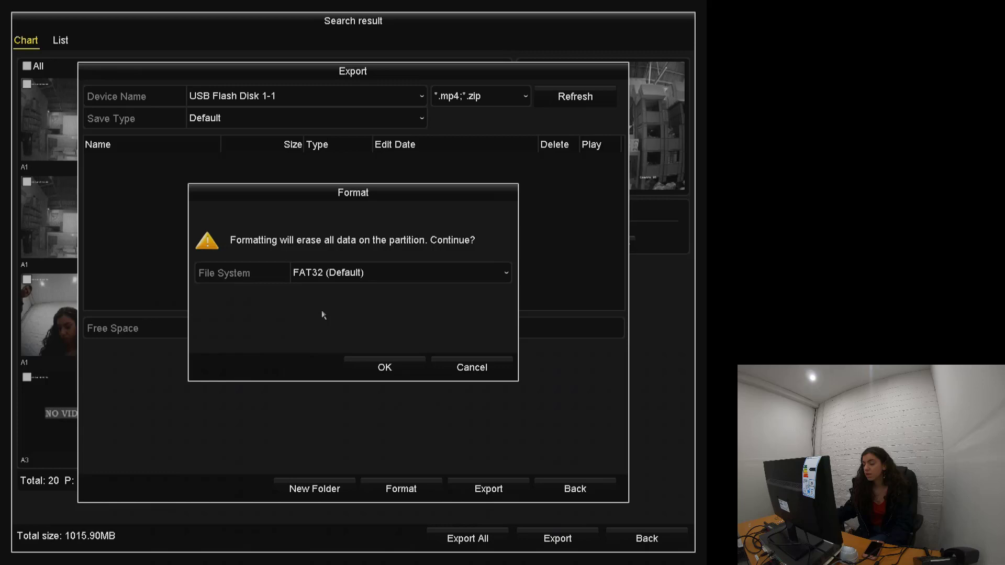
left_click(385, 366)
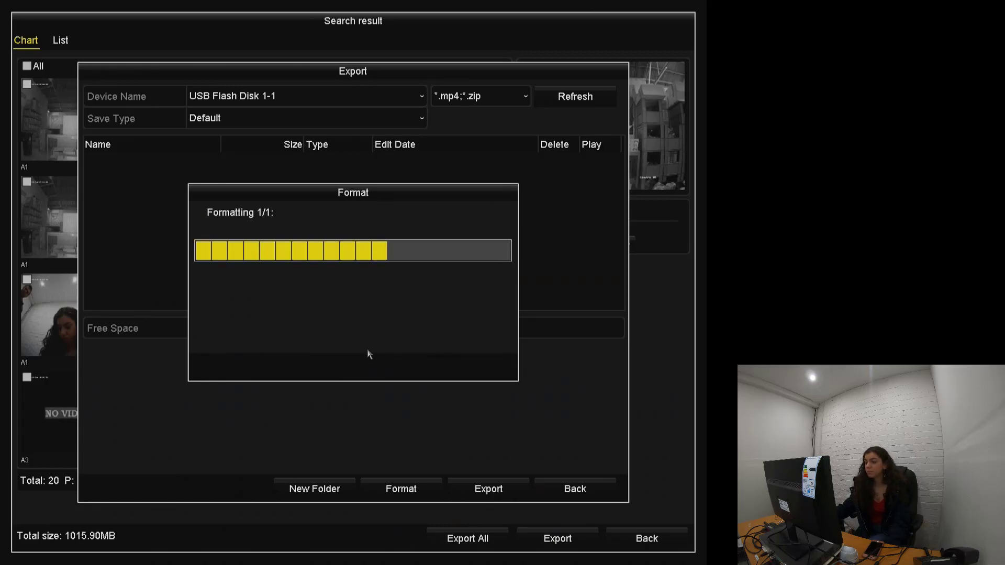
Dismiss the format success notice and export the A1 clip's video and log
left_click(368, 293)
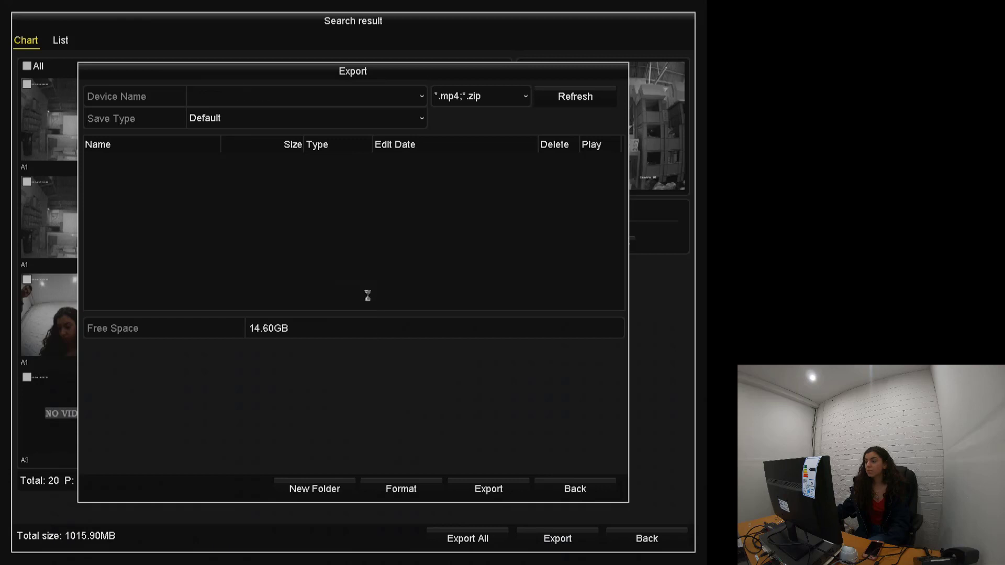
left_click(510, 492)
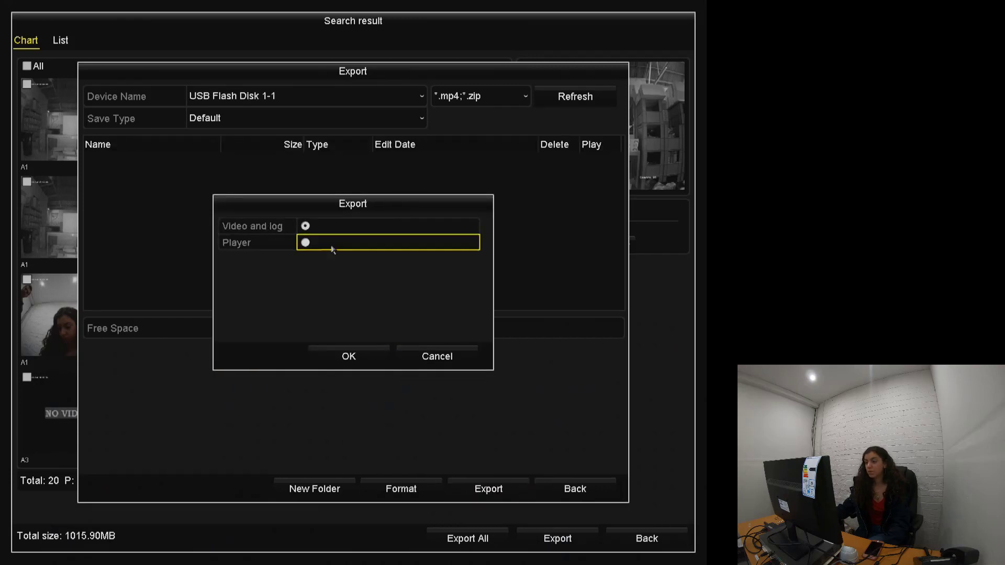
left_click(364, 364)
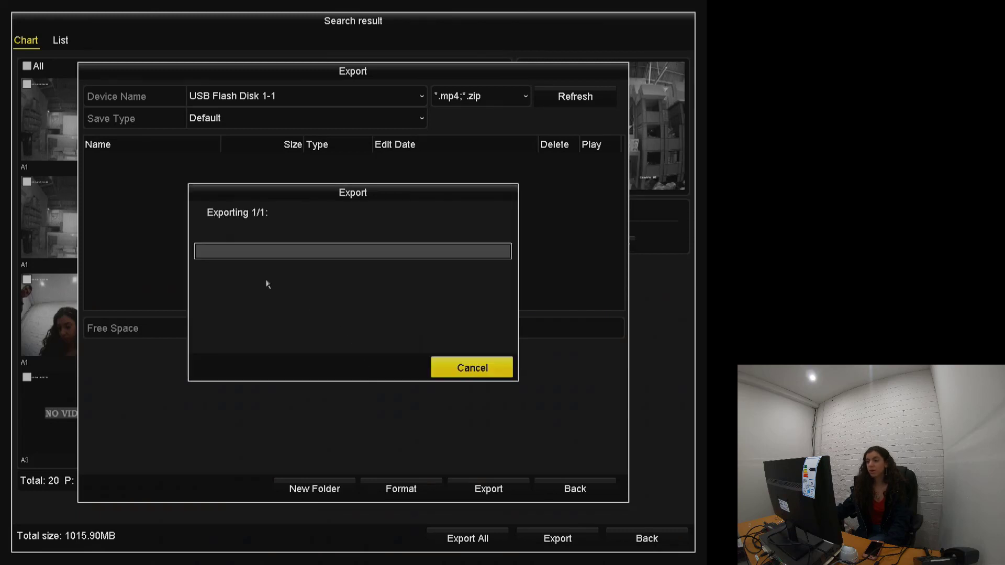